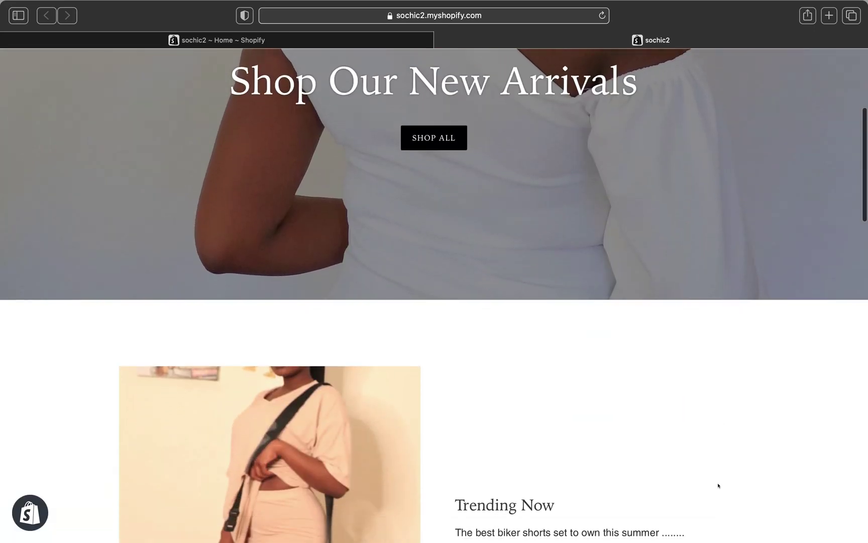
pyautogui.scroll(-3, 719, 485)
pyautogui.scroll(-2, 719, 485)
pyautogui.scroll(-5, 719, 484)
pyautogui.scroll(-3, 719, 485)
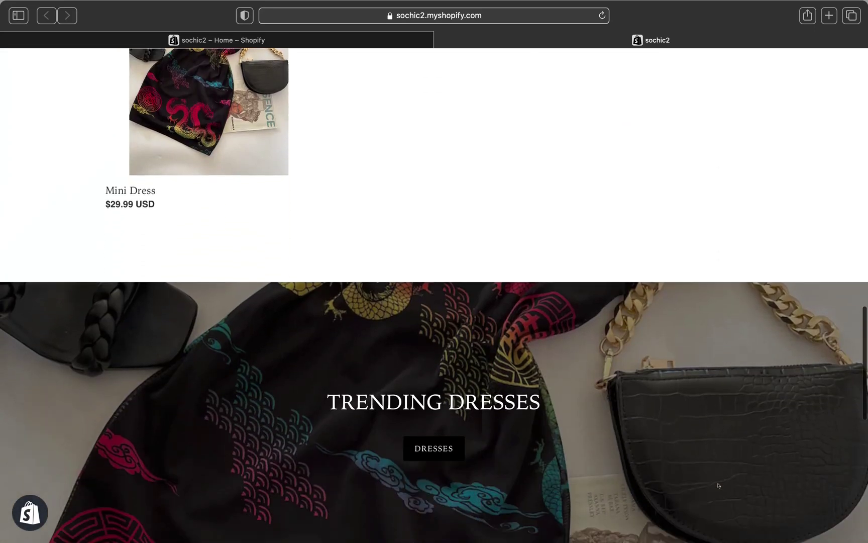
pyautogui.scroll(-2, 719, 485)
pyautogui.scroll(-3, 719, 484)
pyautogui.scroll(-3, 718, 485)
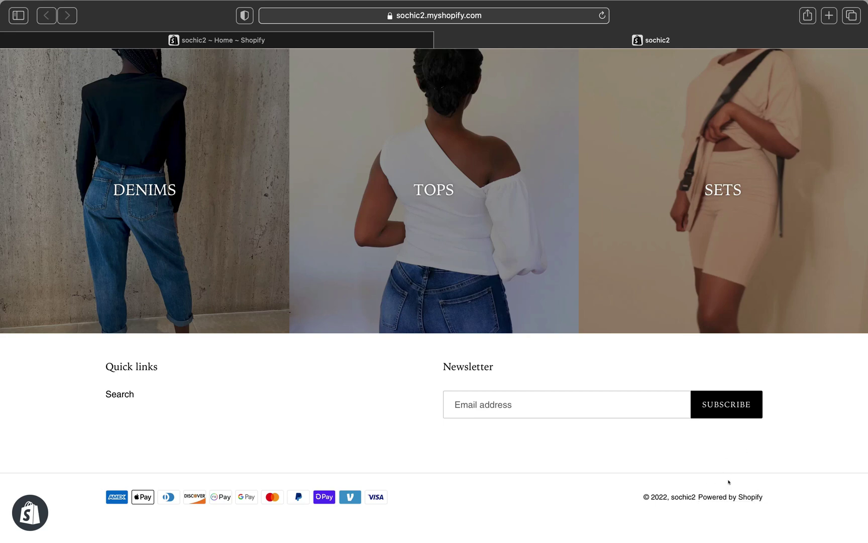
# Step: Check the footer's 'Powered by Shopify' credit, then switch back to the Shopify admin tab
pyautogui.hotkey('ctrl', 'shift', 'Tab')
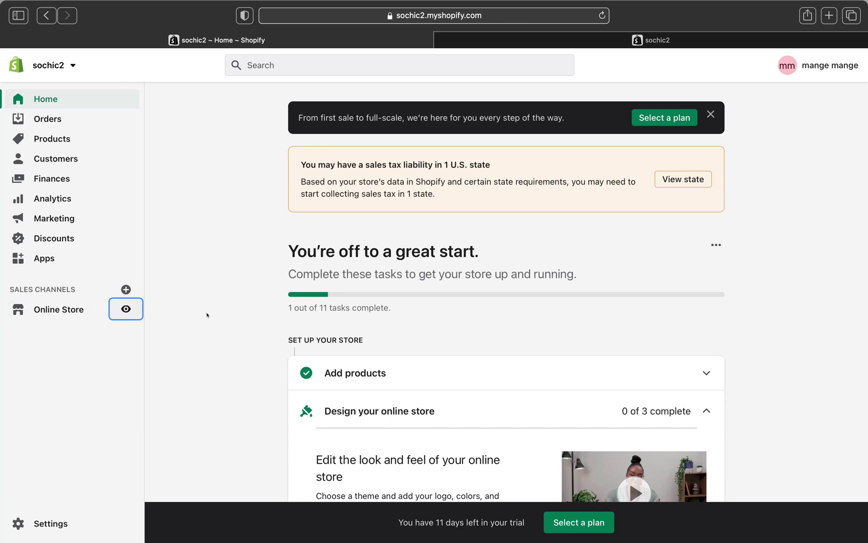
# Step: Go to Online Store themes, where Debut is the current theme
pyautogui.click(72, 309)
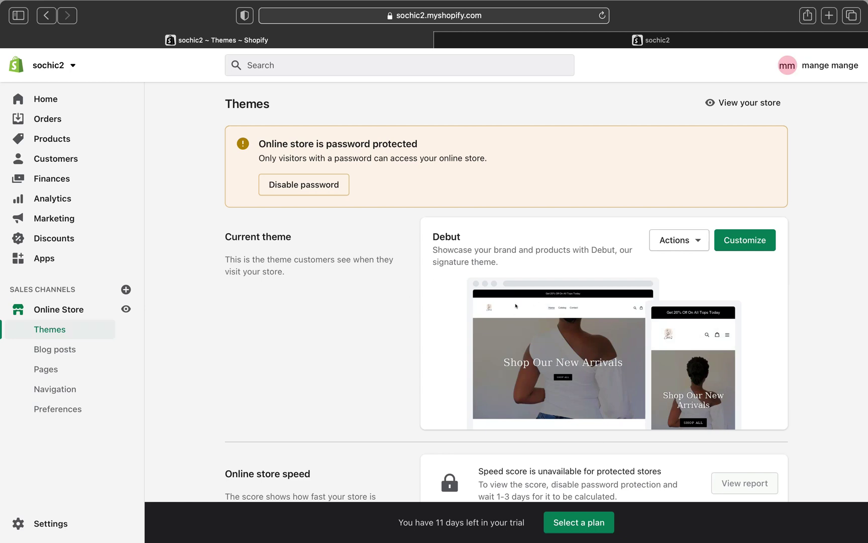
pyautogui.scroll(-4, 516, 306)
pyautogui.scroll(-6, 516, 306)
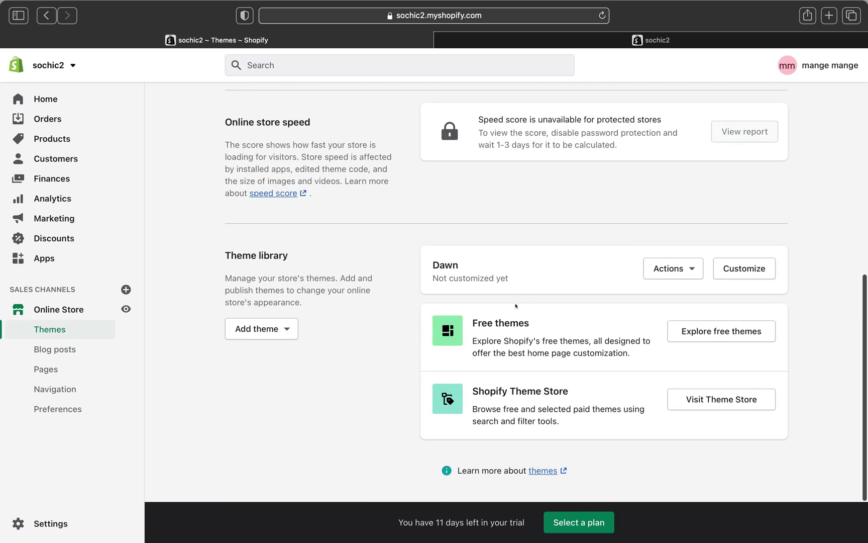
pyautogui.scroll(1, 516, 306)
pyautogui.scroll(4, 516, 307)
pyautogui.scroll(2, 515, 306)
pyautogui.scroll(1, 516, 306)
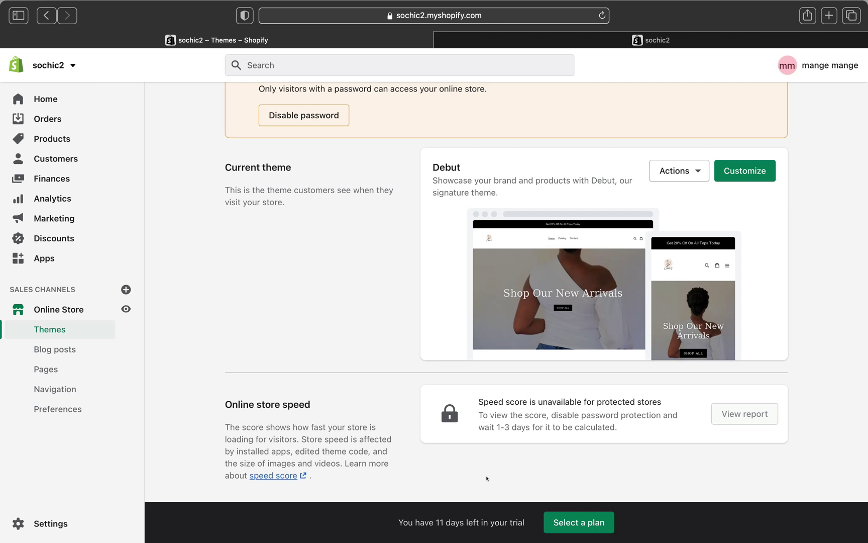
# Step: Open Edit languages for the Debut theme from its Actions menu
pyautogui.click(699, 171)
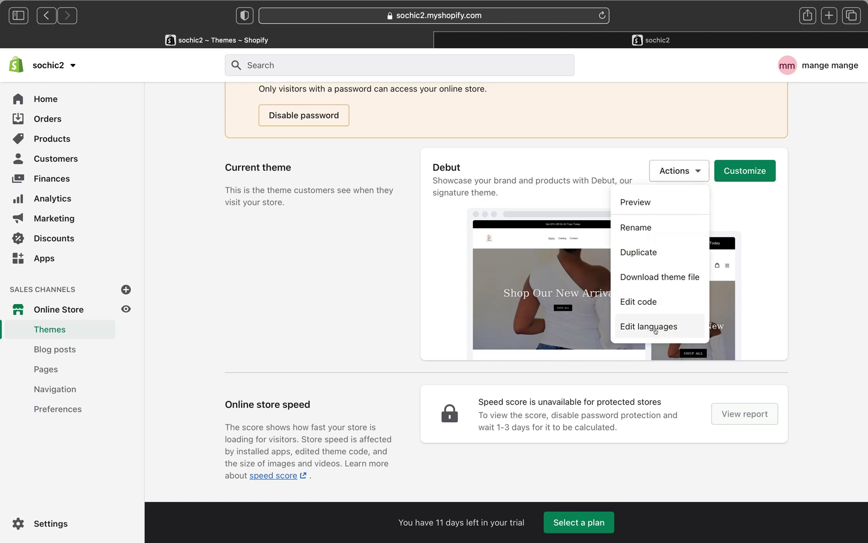
pyautogui.click(653, 329)
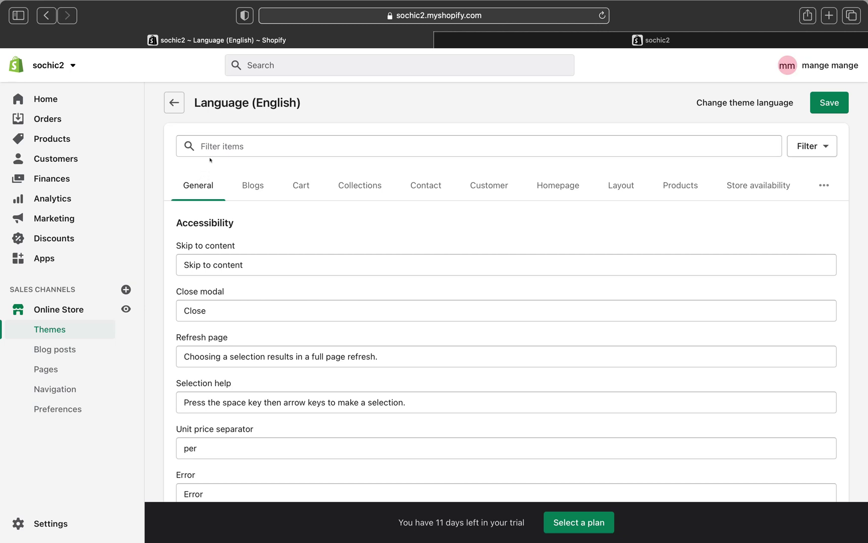
# Step: Filter the translations for 'POWERED' to find the 'Powered by shopify' entry
pyautogui.click(277, 144)
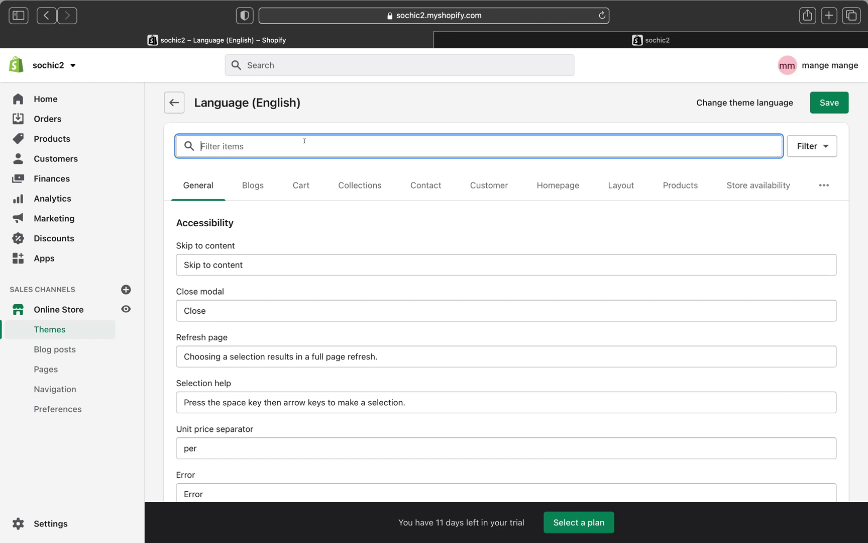
pyautogui.write('POWE')
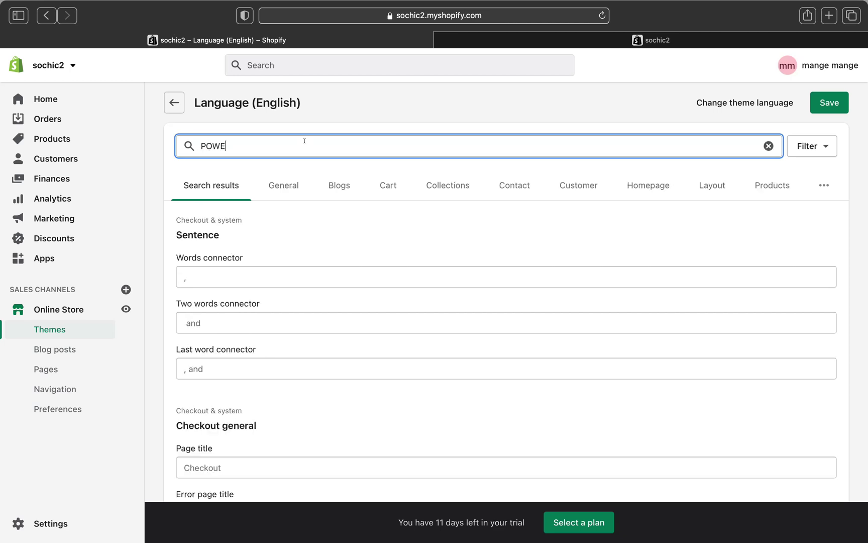
pyautogui.write('RED')
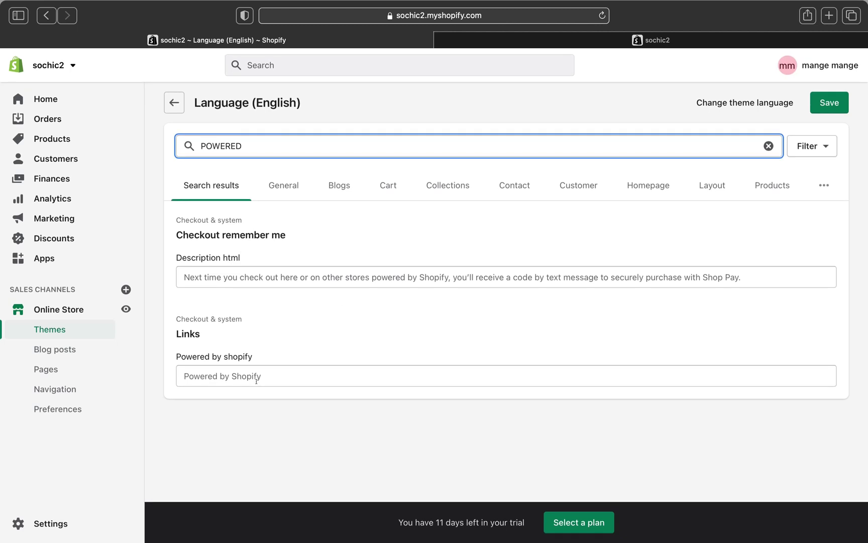
pyautogui.click(319, 293)
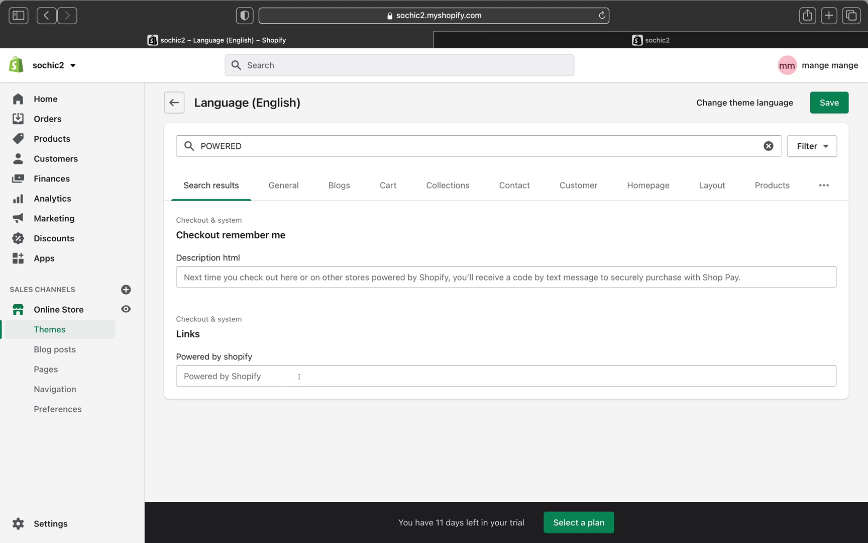
# Step: Delete all text from the 'Powered by shopify' link translation field
pyautogui.click(296, 376)
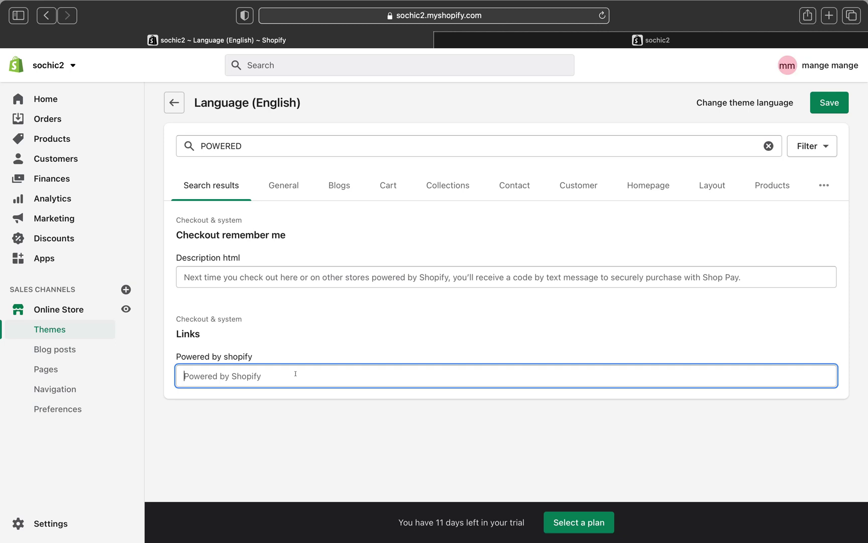
pyautogui.press('super+a')
pyautogui.press('BackSpace')
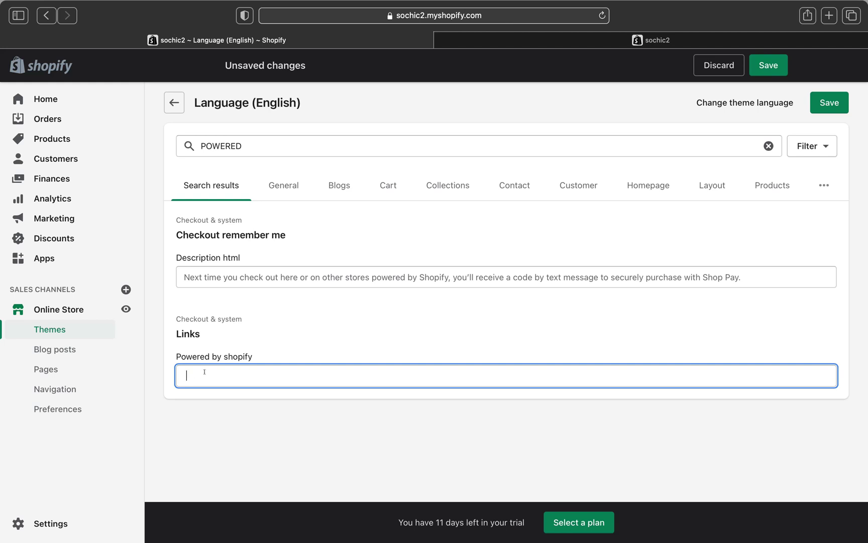
pyautogui.write('HHFHID')
pyautogui.press('BackSpace')
pyautogui.press('BackSpace')
pyautogui.press('BackSpace')
pyautogui.press('BackSpace')
pyautogui.press('BackSpace')
pyautogui.press('BackSpace')
# Step: Clear the checkout remember-me description translation and save the translations
pyautogui.click(384, 276)
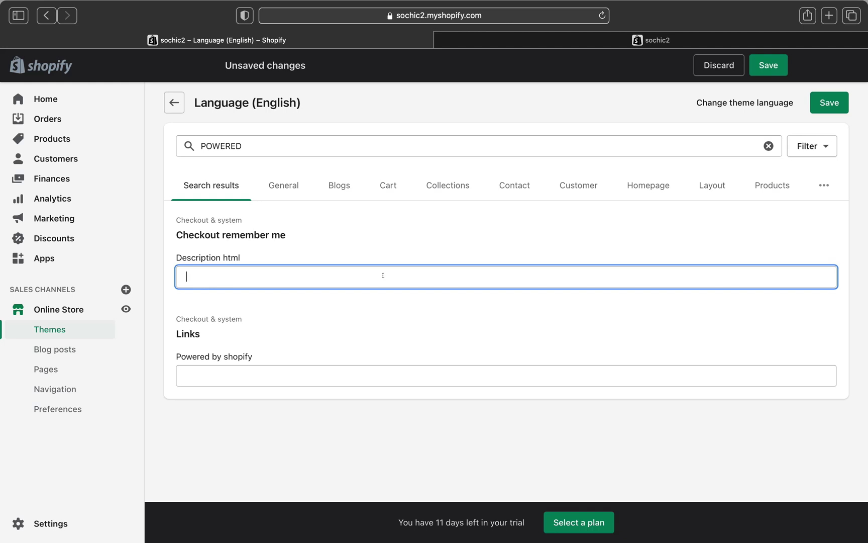
pyautogui.click(432, 311)
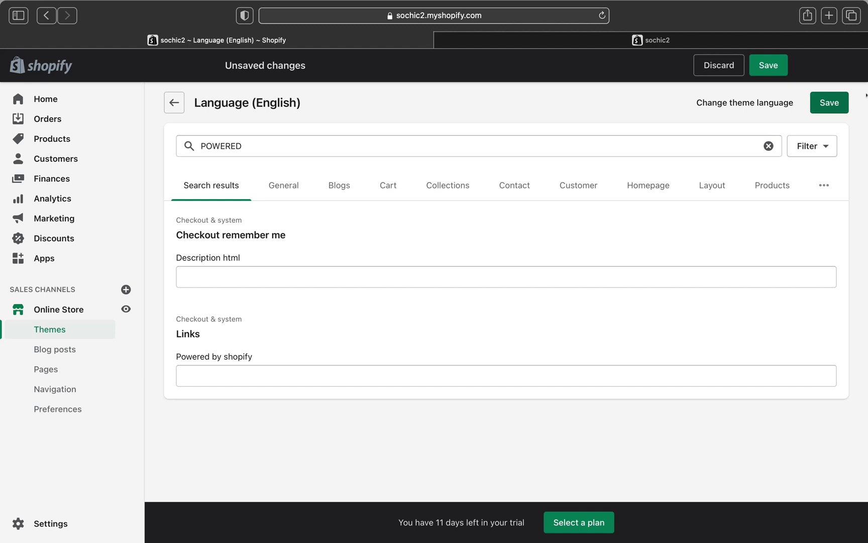
pyautogui.click(829, 103)
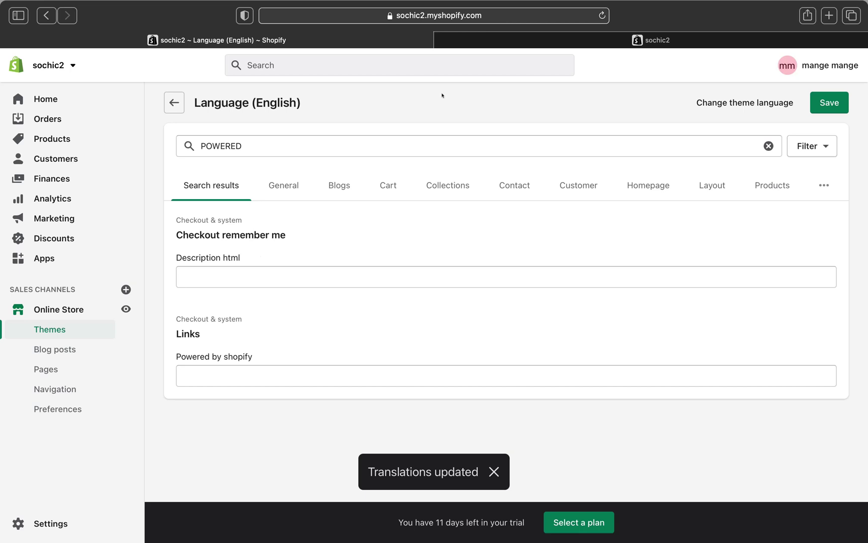
pyautogui.click(522, 41)
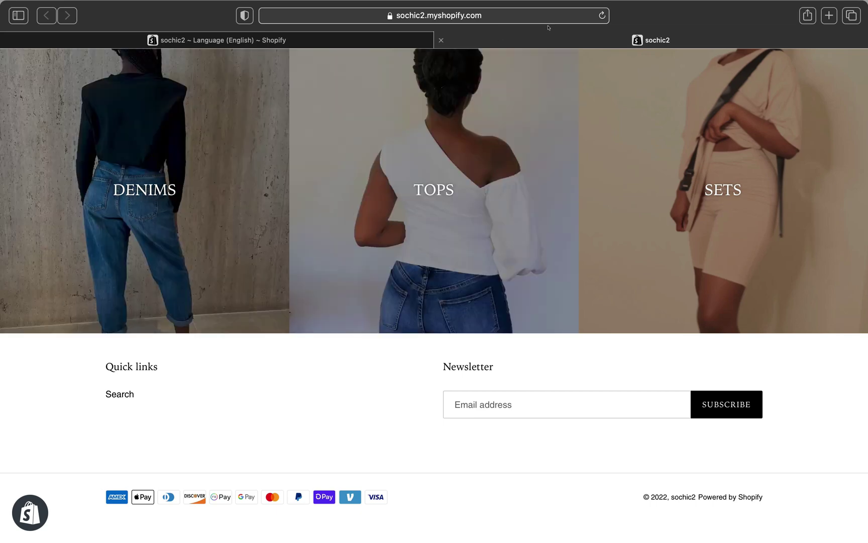
pyautogui.press('super+r')
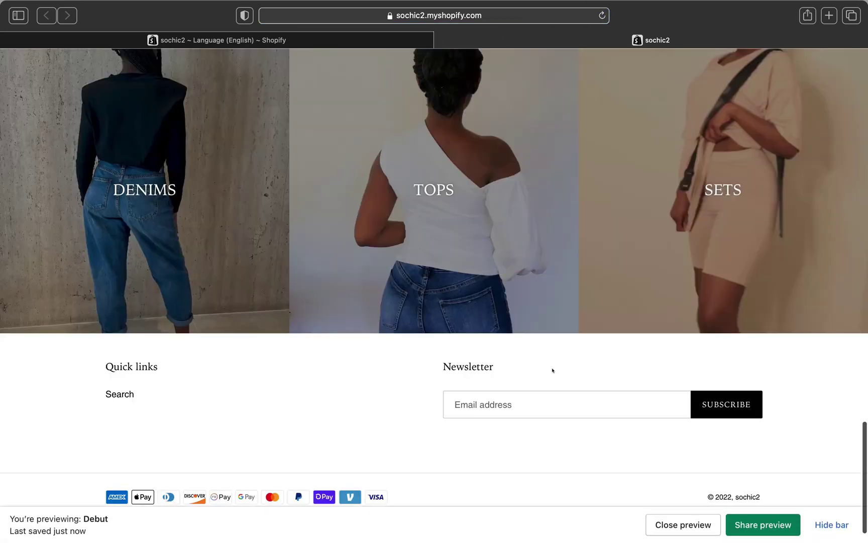
pyautogui.scroll(-3, 552, 370)
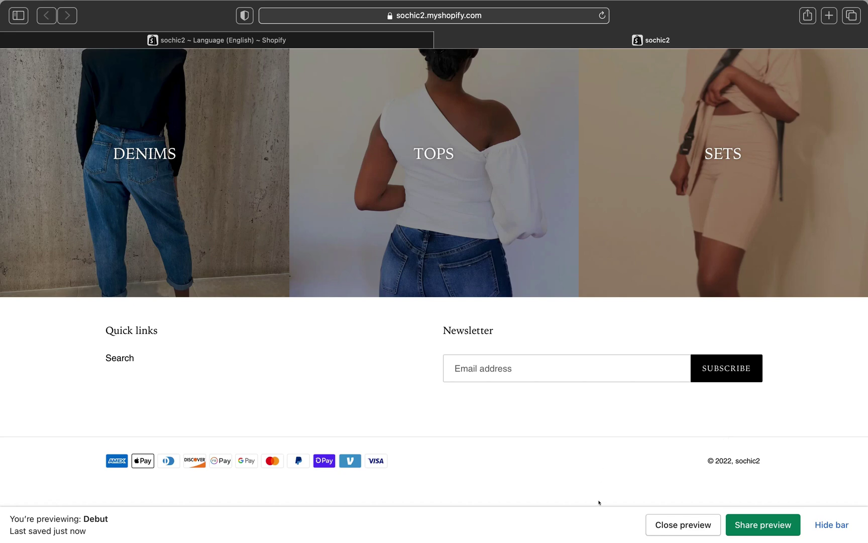
pyautogui.scroll(5, 599, 503)
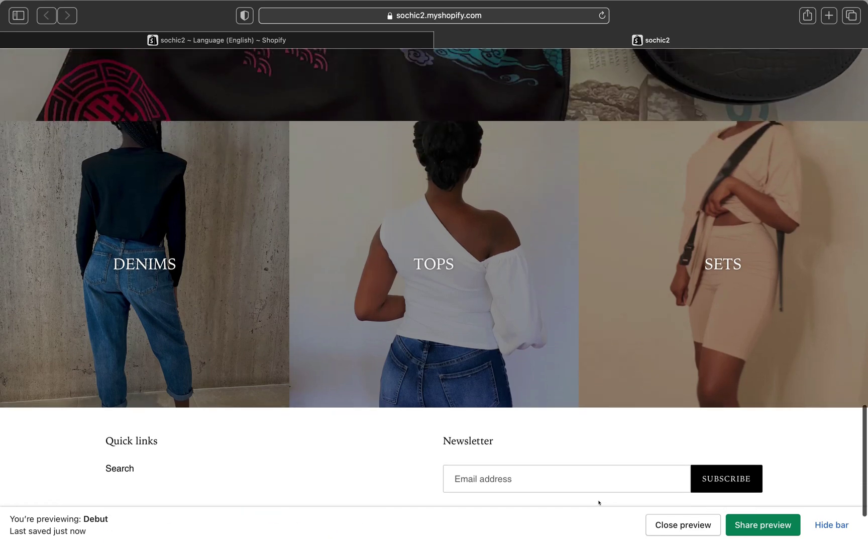
pyautogui.scroll(10, 600, 504)
pyautogui.scroll(10, 599, 503)
pyautogui.scroll(10, 599, 503)
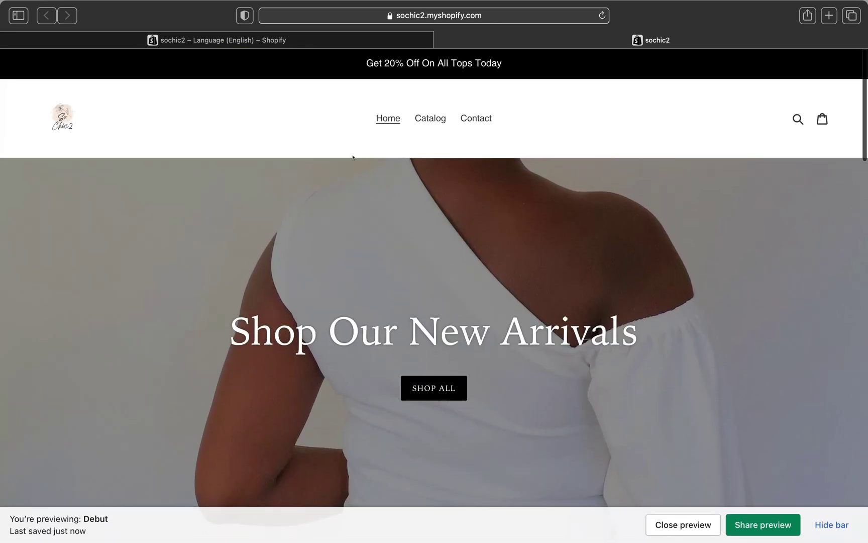
pyautogui.click(314, 38)
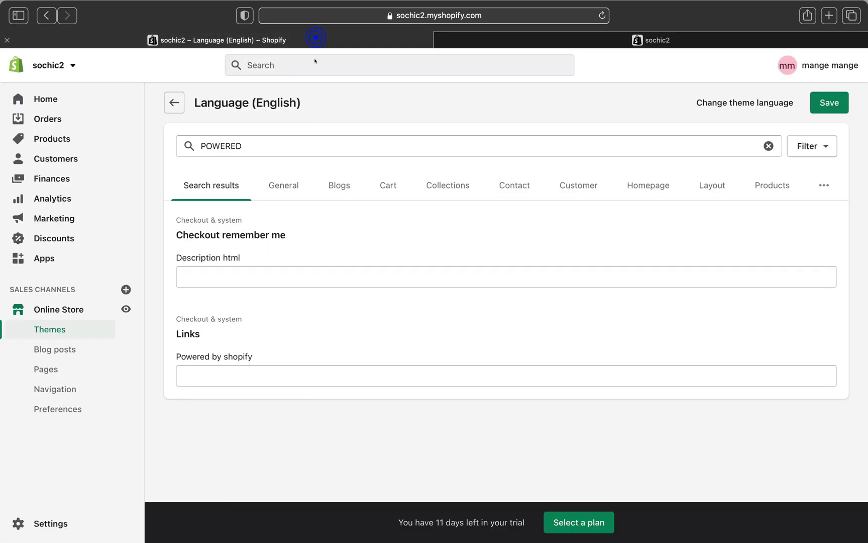